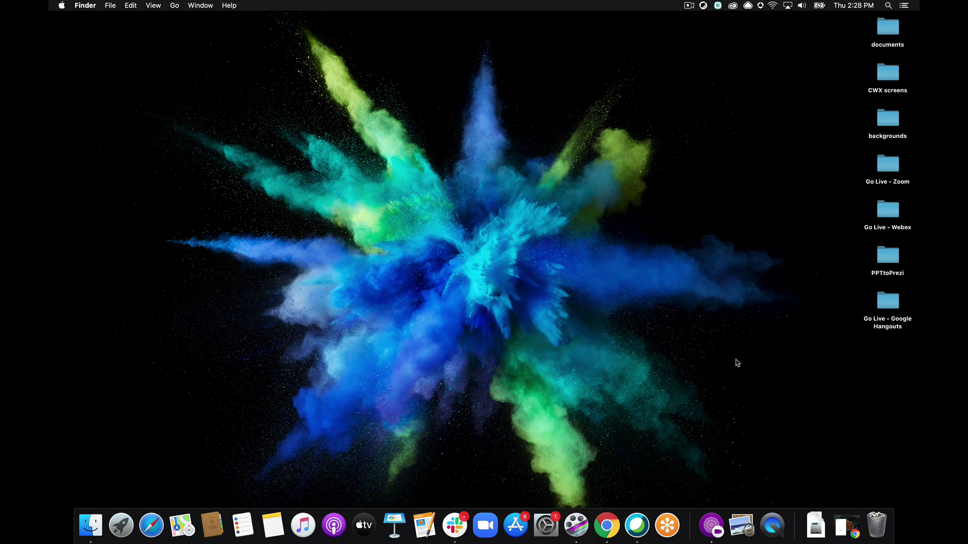
Place Prezi Video on the left and Google Hangouts in Chrome on the right, Prezi in front
click(711, 526)
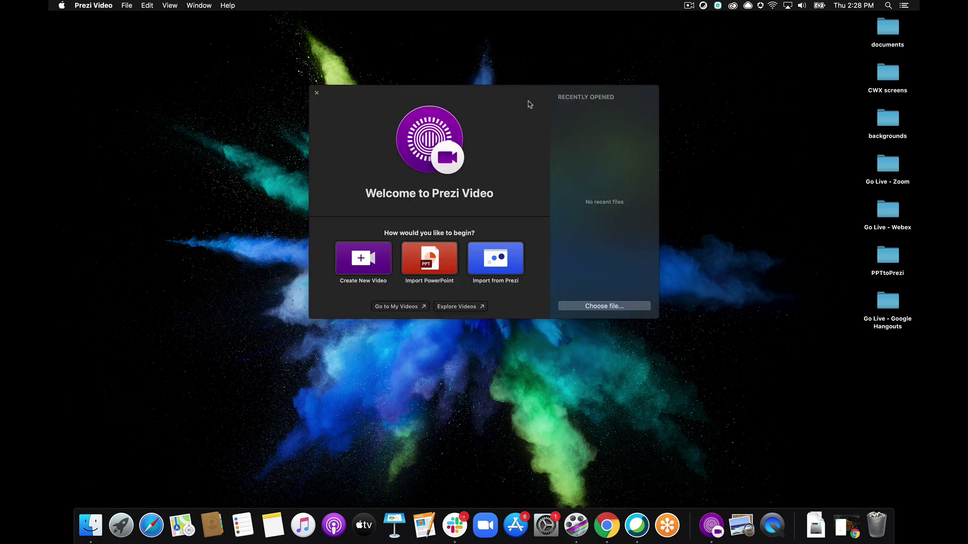
drag(522, 99, 317, 102)
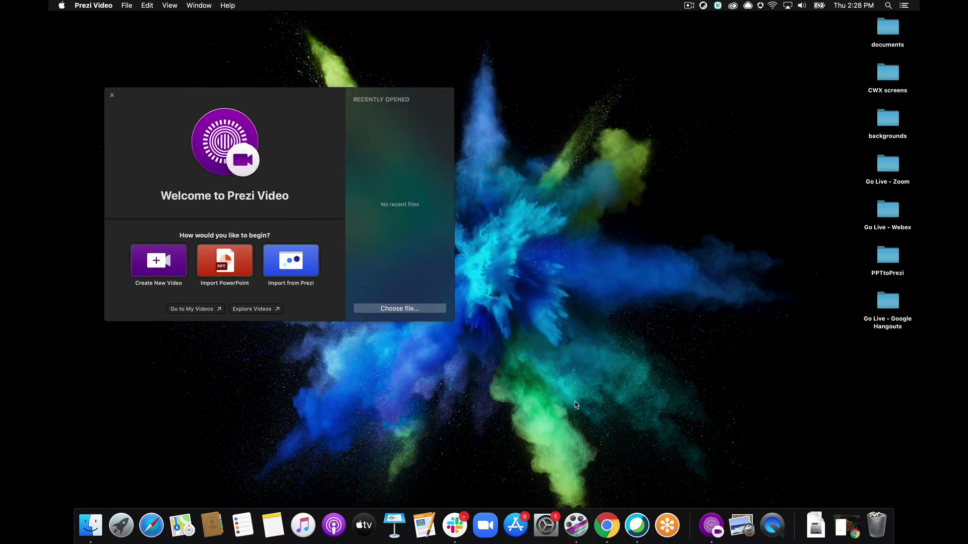
click(841, 525)
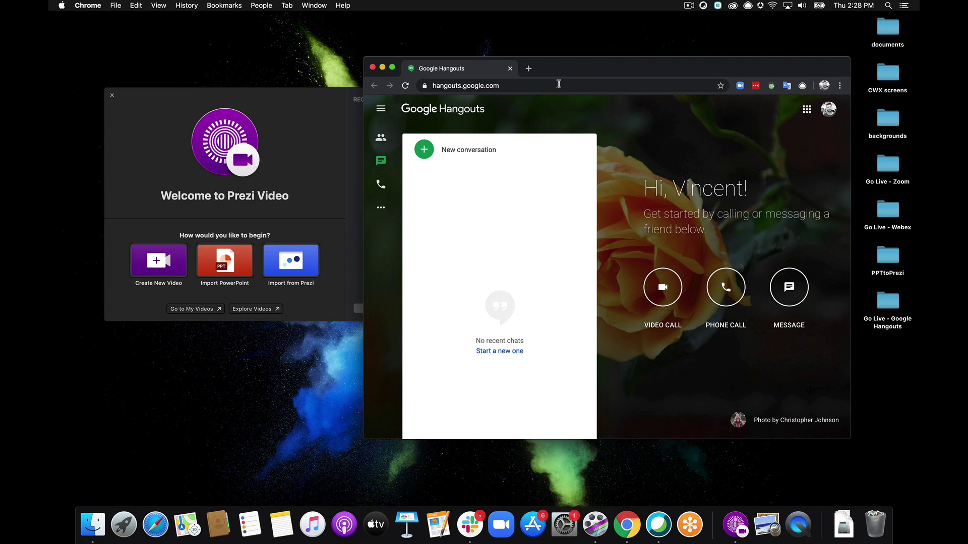
drag(562, 79, 625, 78)
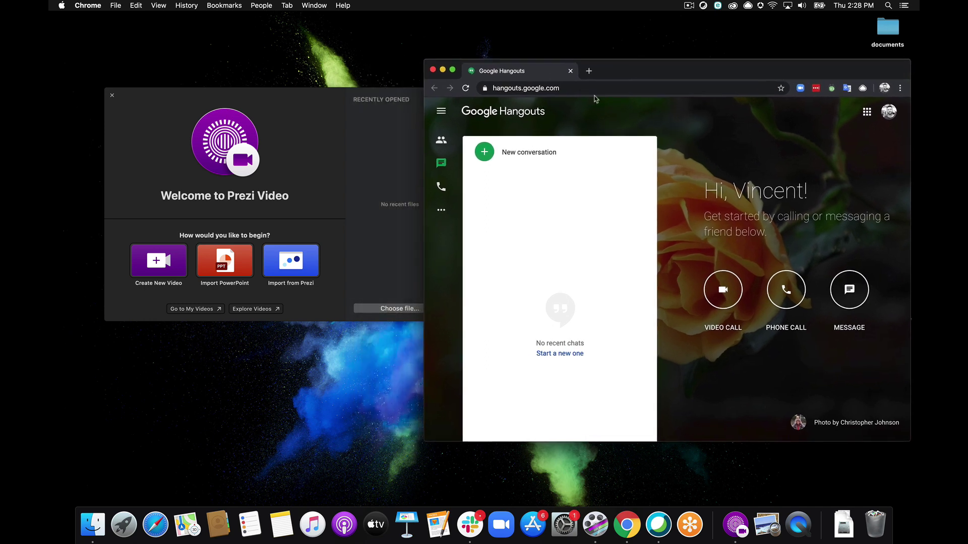
click(301, 96)
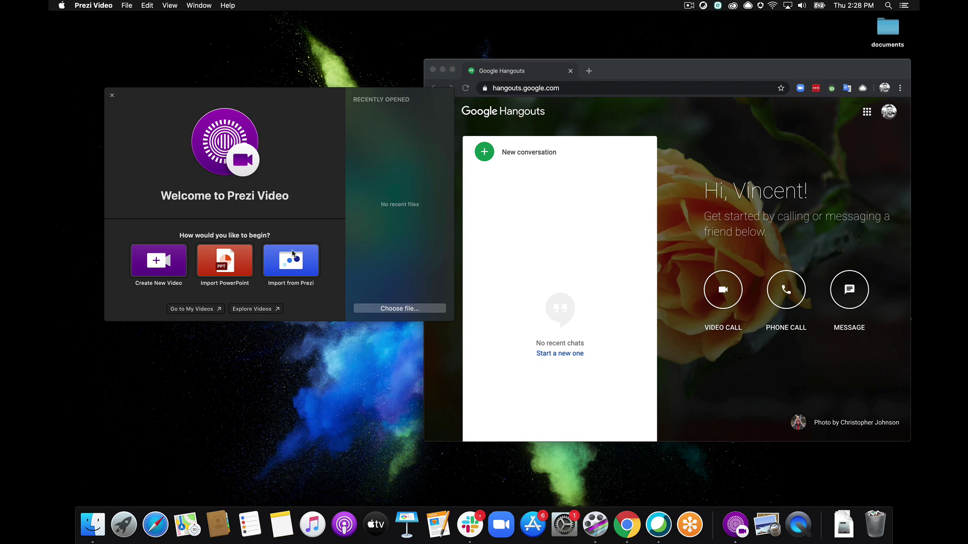
Import the Prezi Video sample presentation into a new Prezi video
click(296, 270)
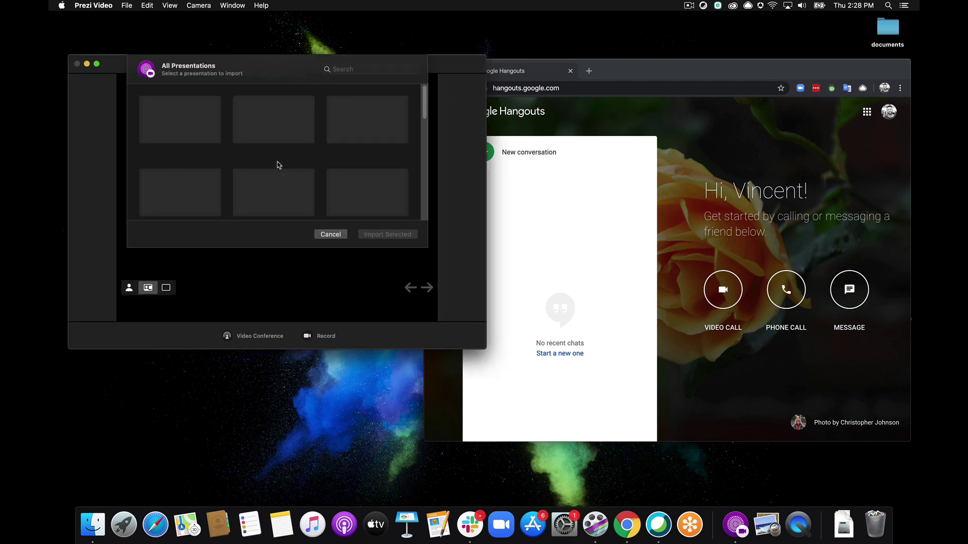
click(175, 123)
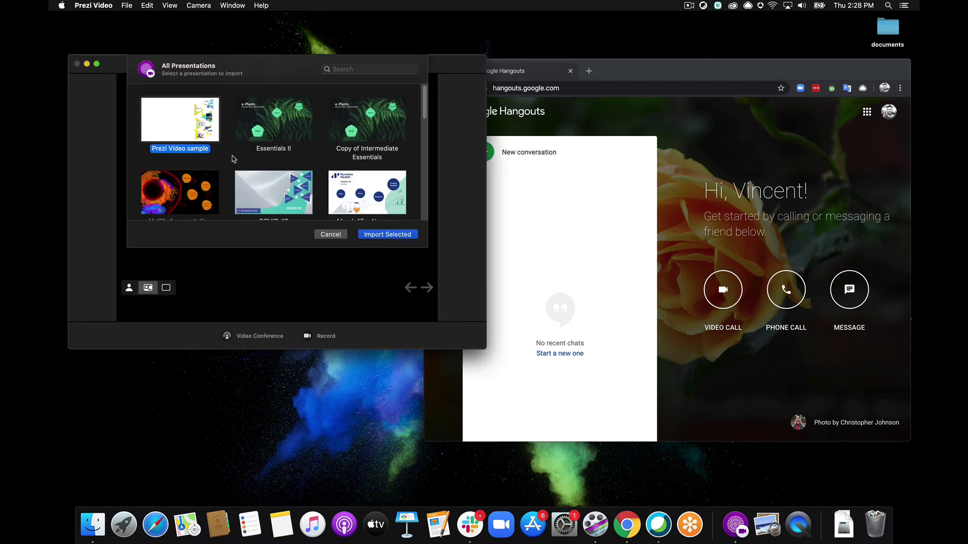
click(386, 236)
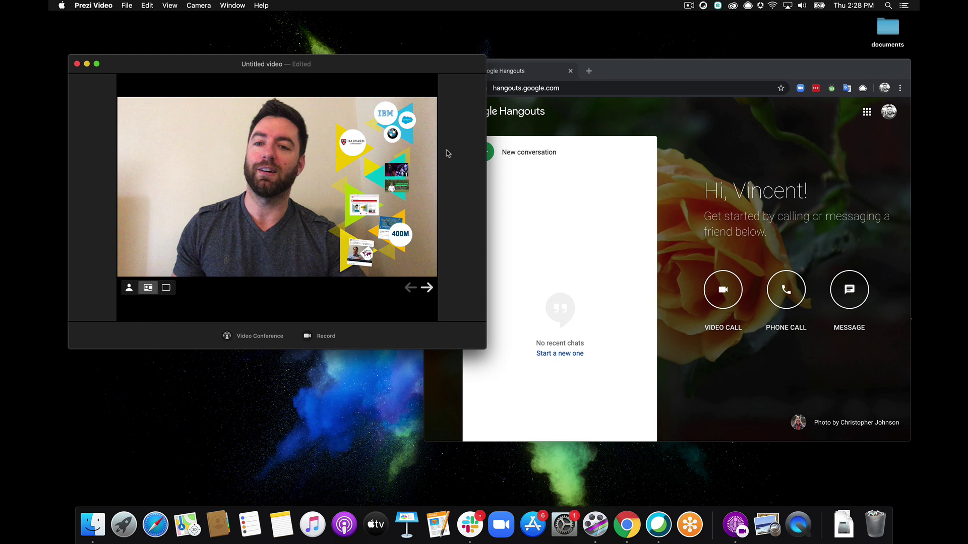
Open Prezi's Video Conference app chooser, then bring the Google Hangouts window forward
click(249, 337)
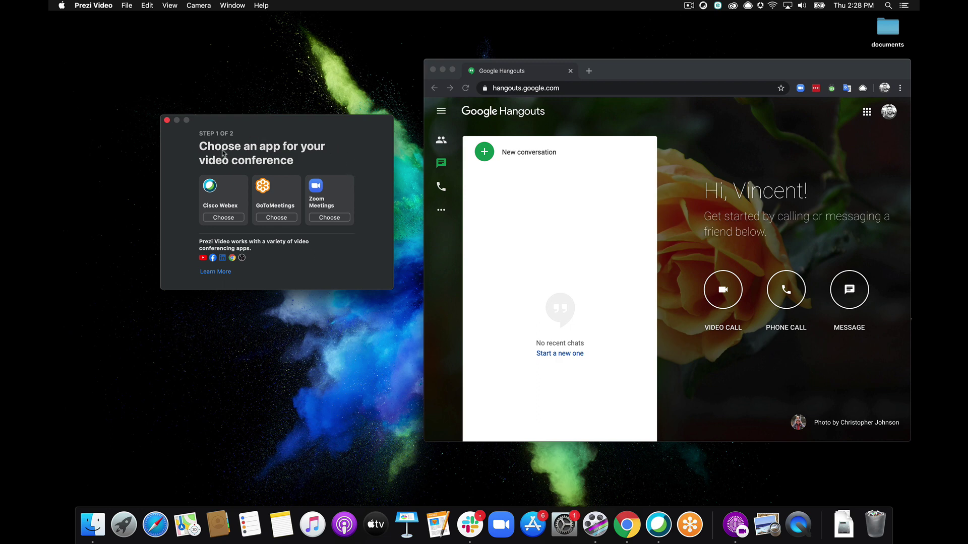
click(721, 300)
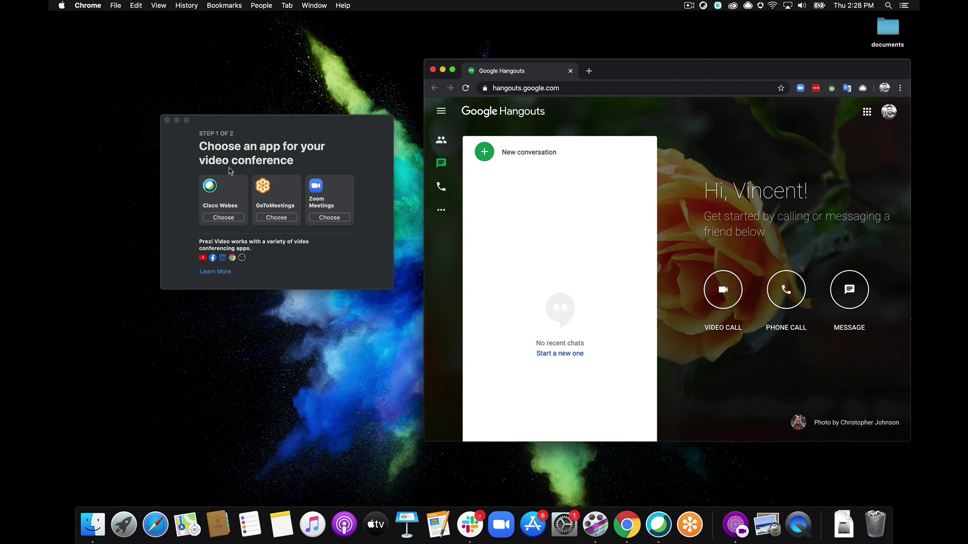
Start a new Google Meet video call from Hangouts without entering a meeting nickname
click(723, 290)
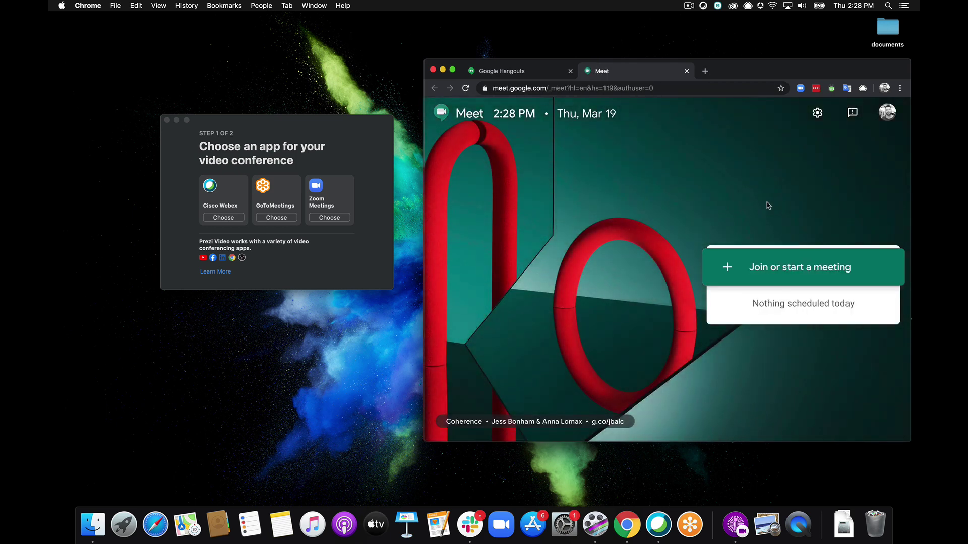
click(785, 281)
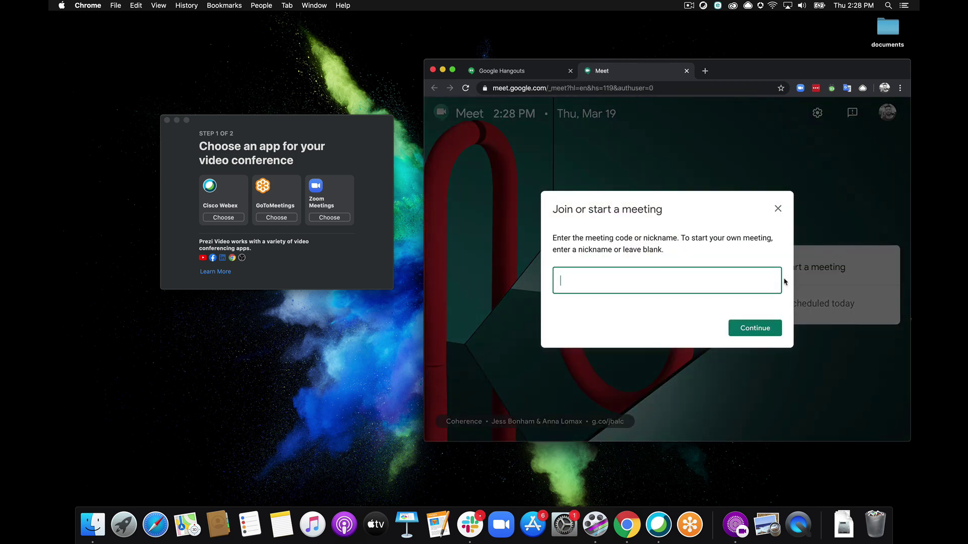
click(756, 336)
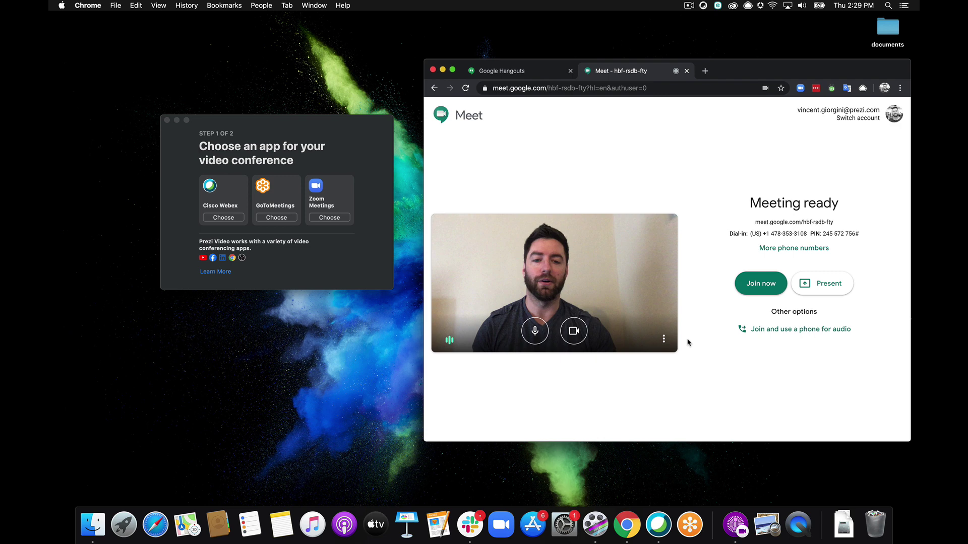
Choose Prezi Video Virtual Camera as the camera in Google Meet's video settings
click(663, 339)
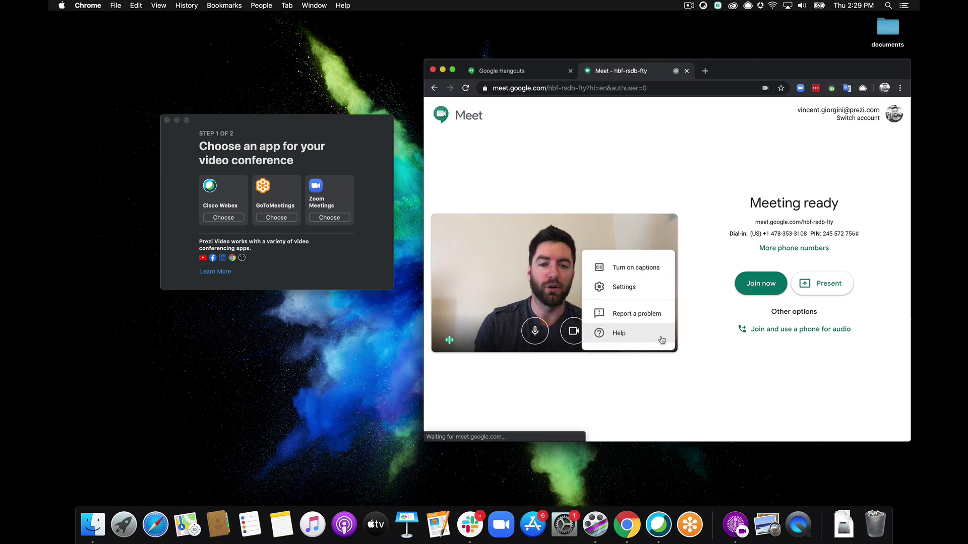
click(652, 292)
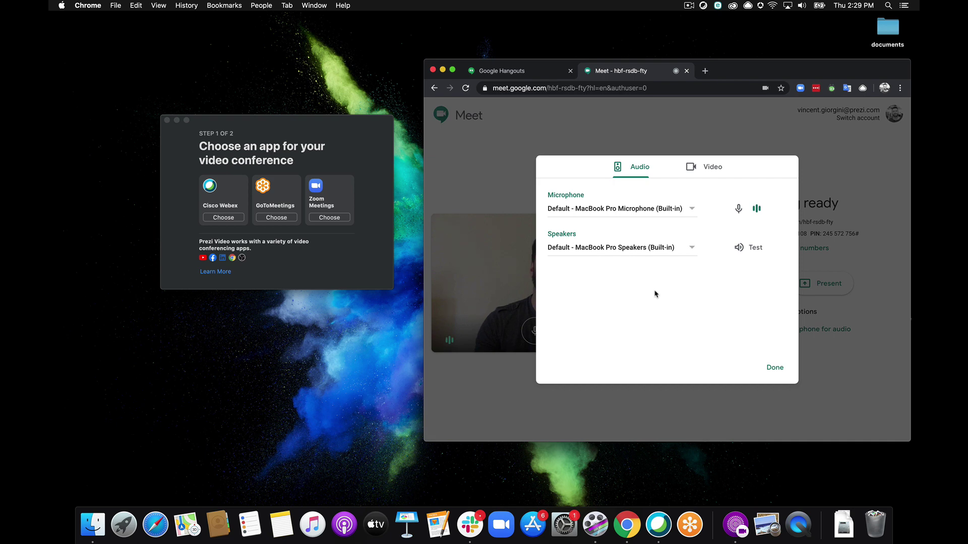
click(714, 173)
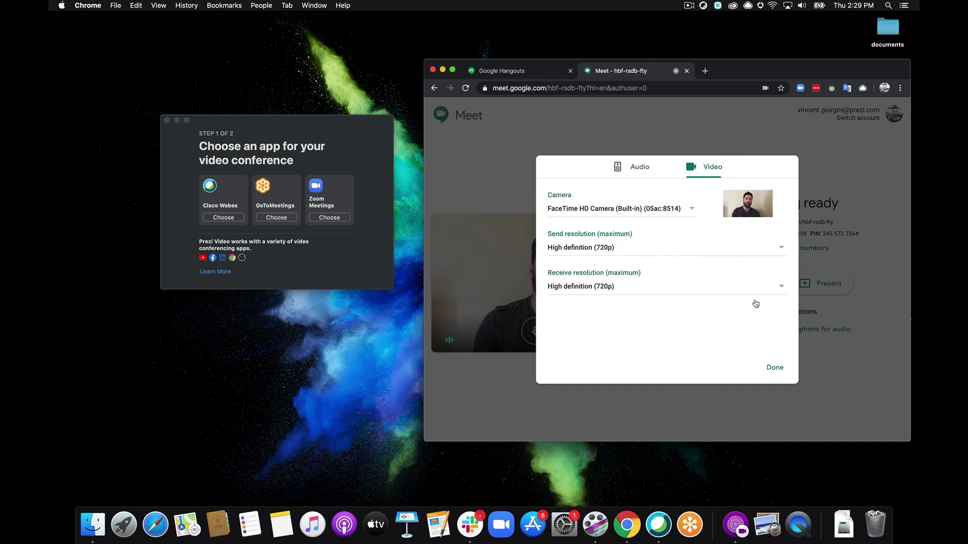
click(691, 212)
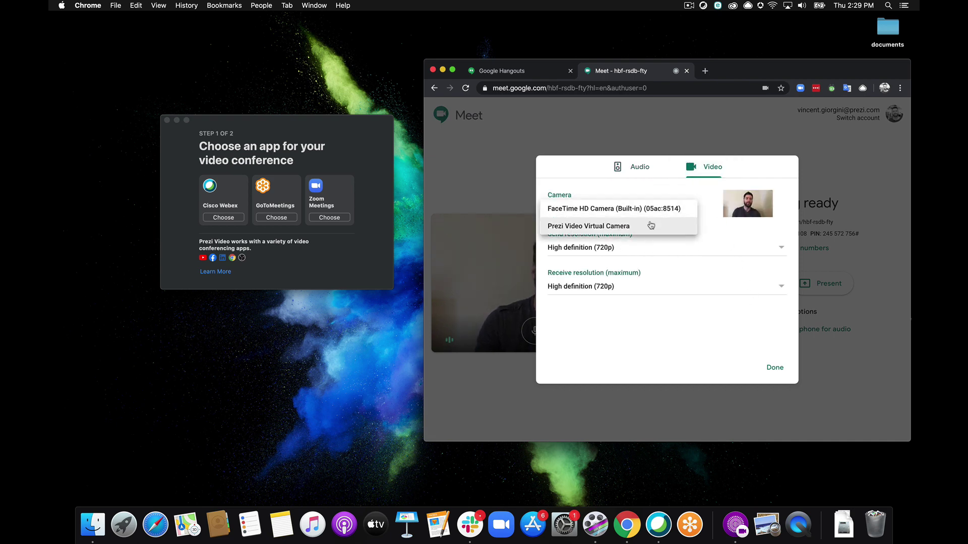
click(616, 226)
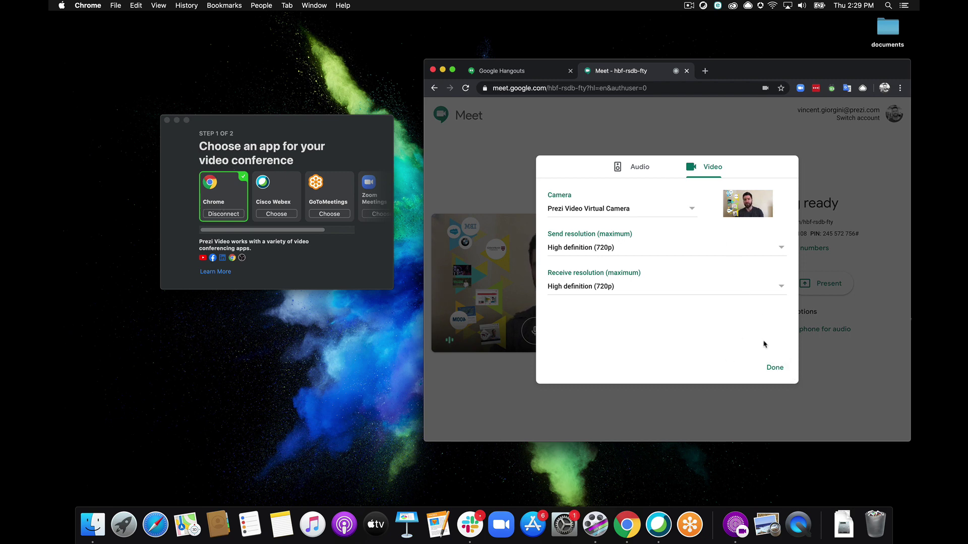
Close Meet's settings, return to Prezi Video and dismiss the conference app chooser
click(775, 368)
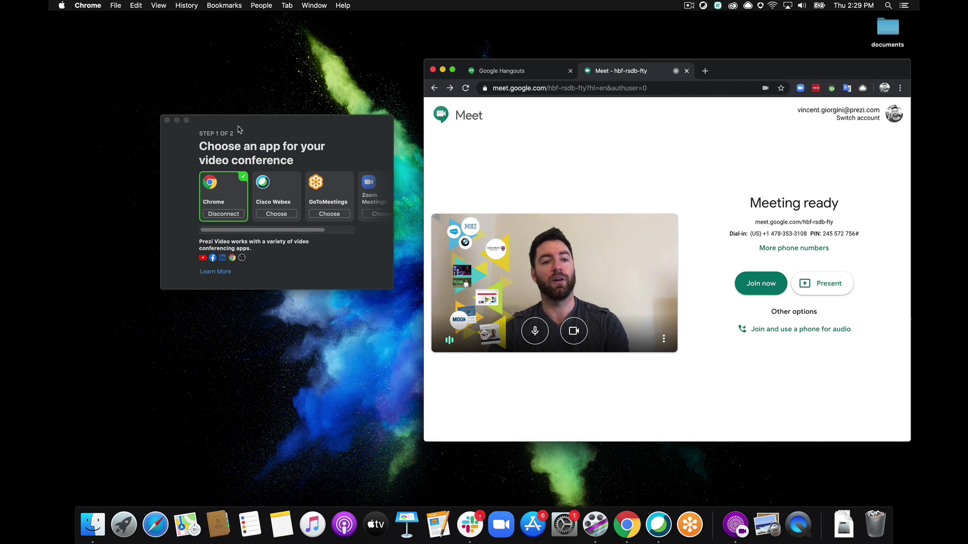
click(238, 129)
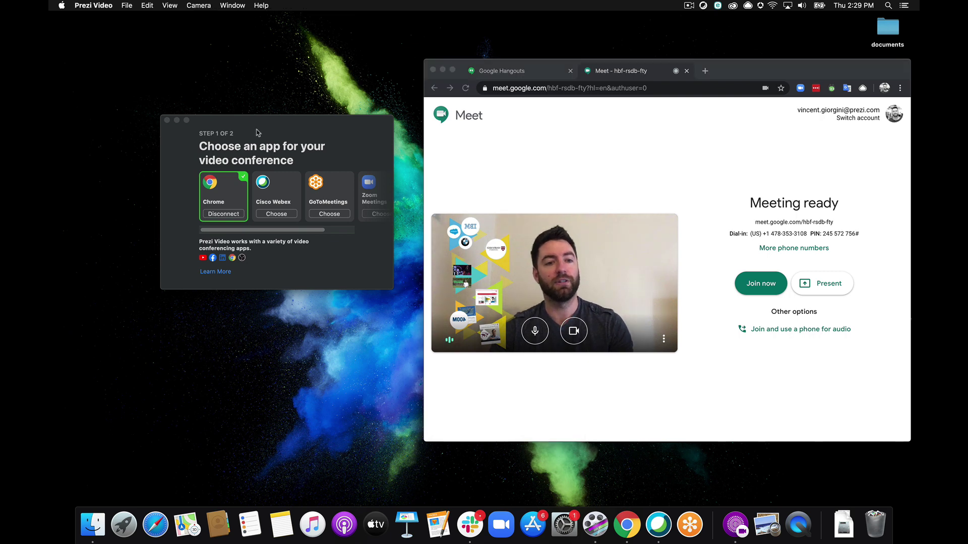
click(167, 121)
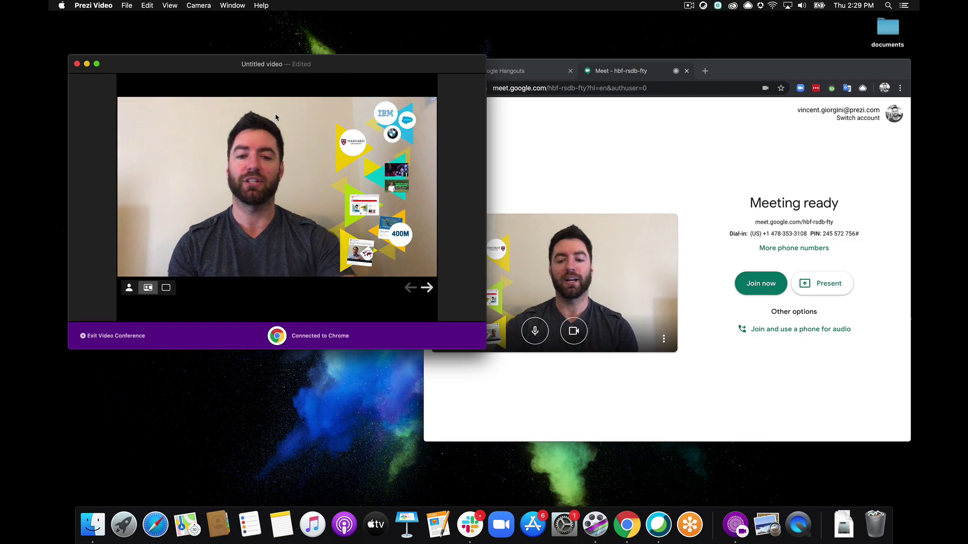
Navigate the presentation to the Harvard research article slide and bring the Meet lobby forward
key(Right)
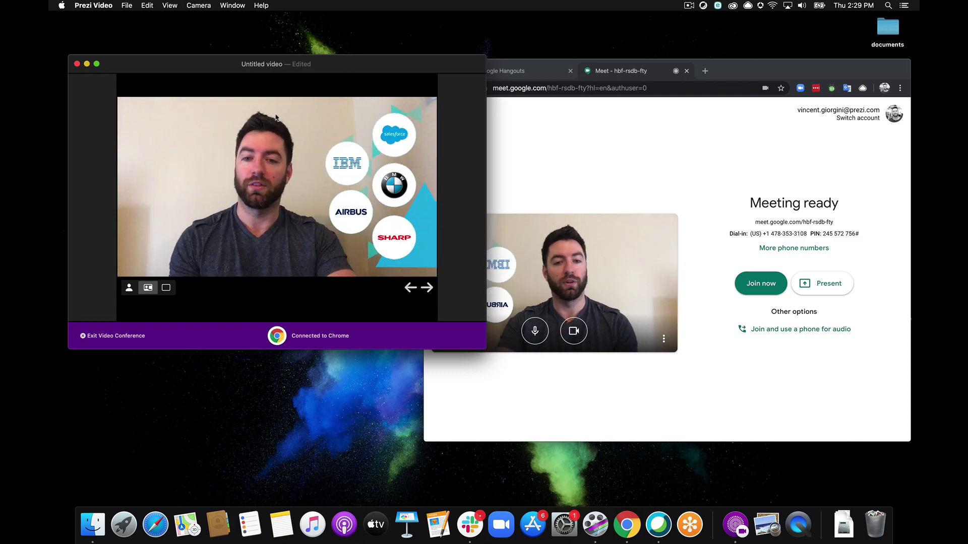
click(427, 287)
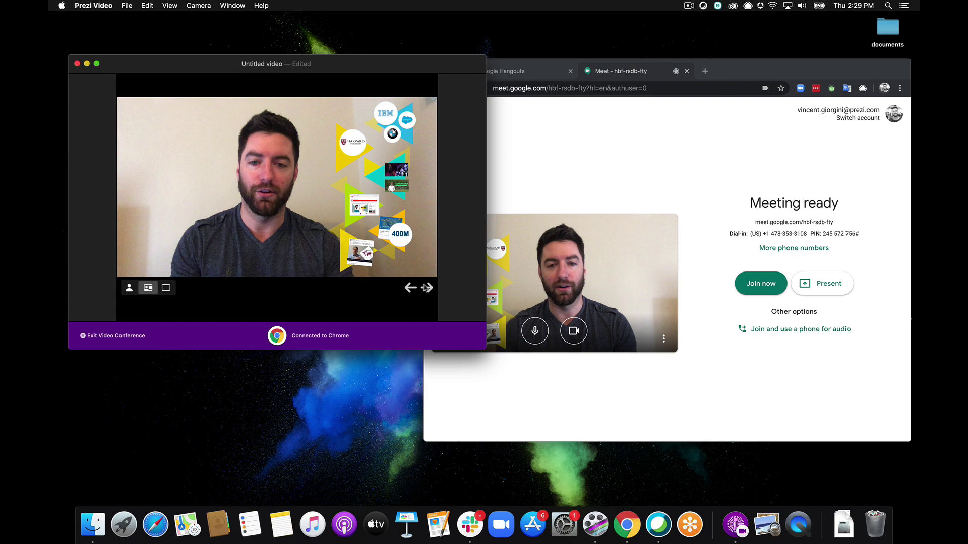
click(426, 287)
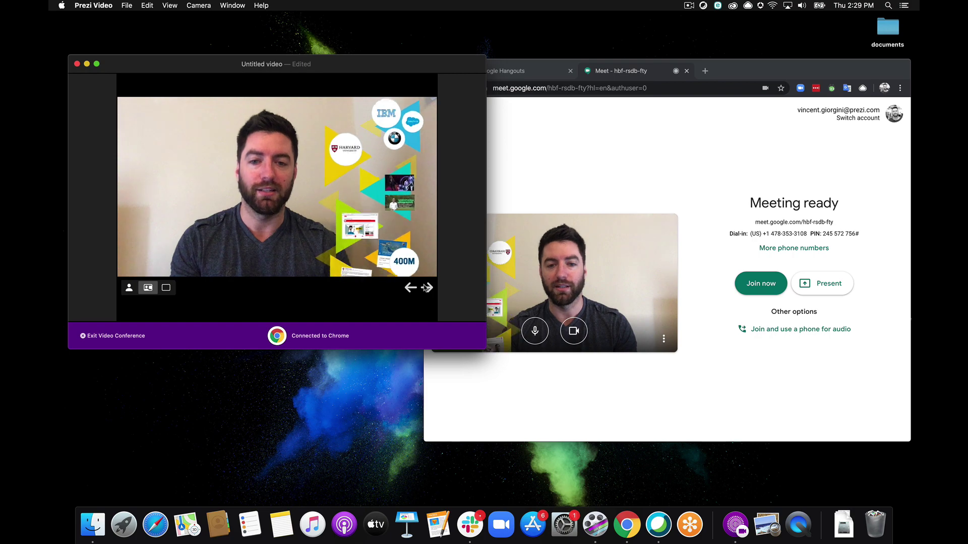
click(731, 74)
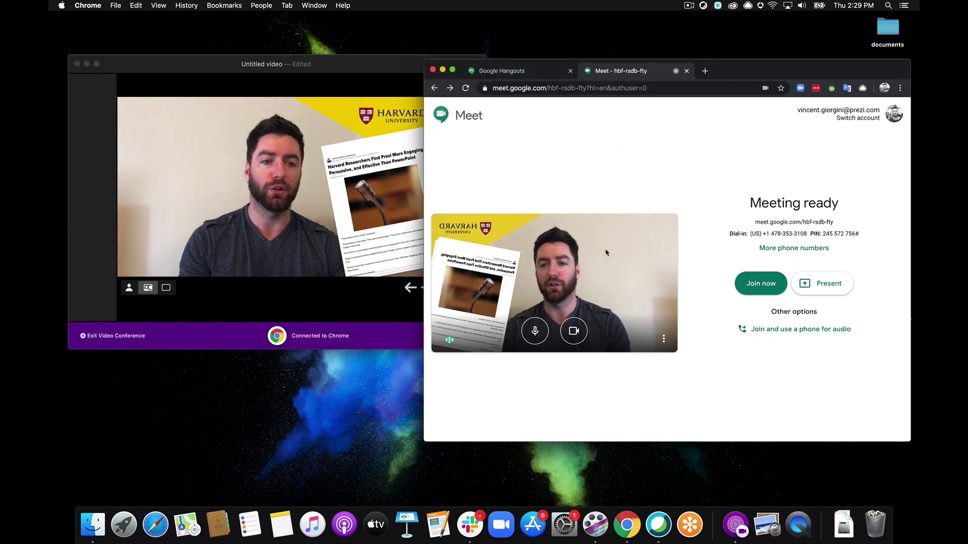
Join the Meet call, dismiss Add others, and move Prezi to the logo-triangle overview
click(761, 282)
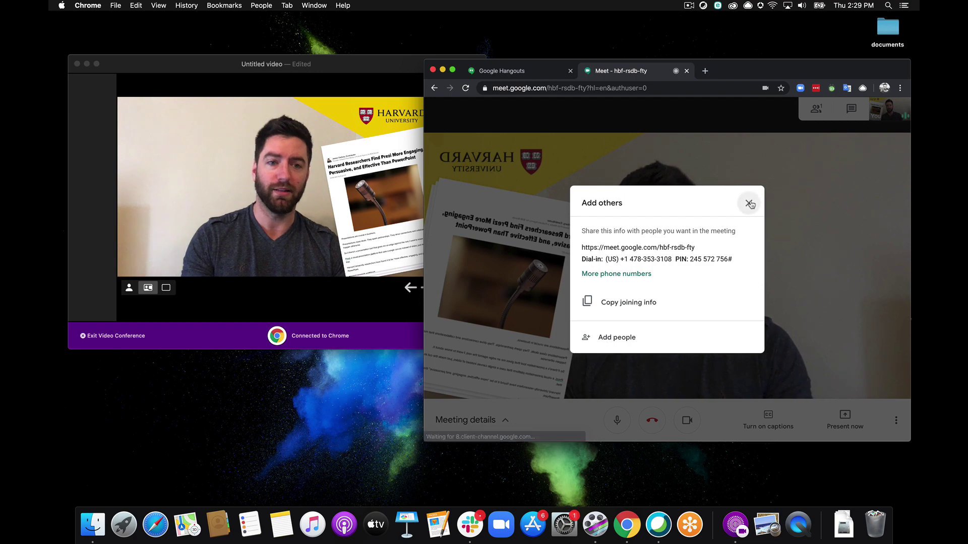
click(749, 204)
key(super+Tab)
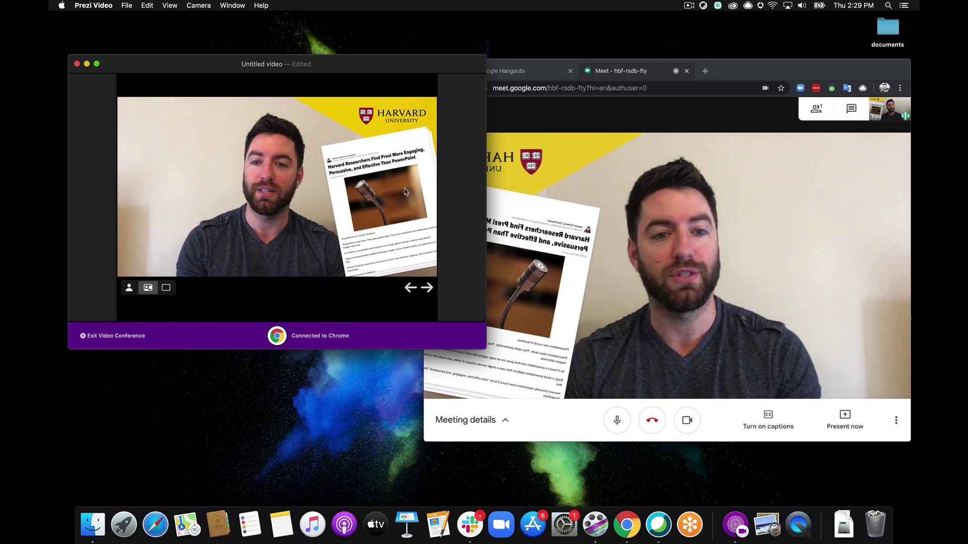
click(427, 288)
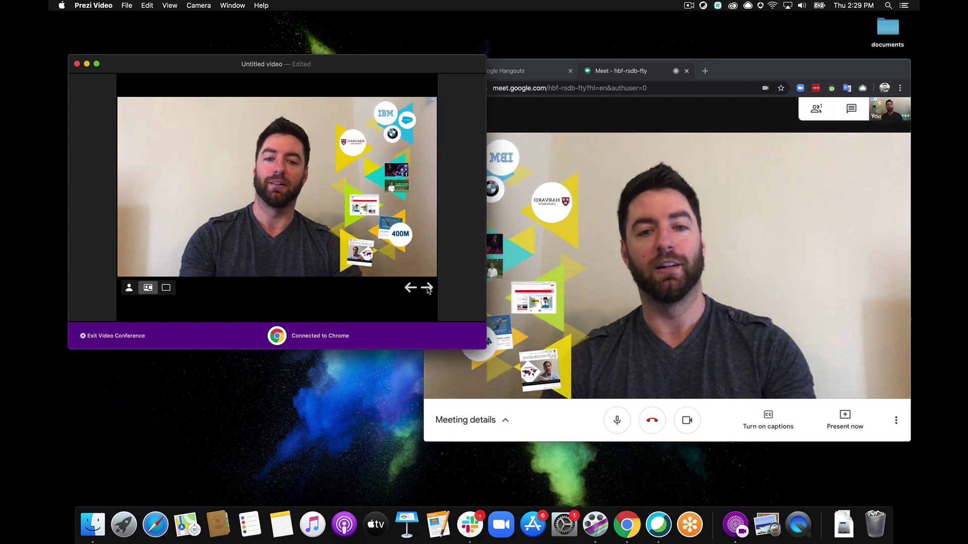
click(740, 63)
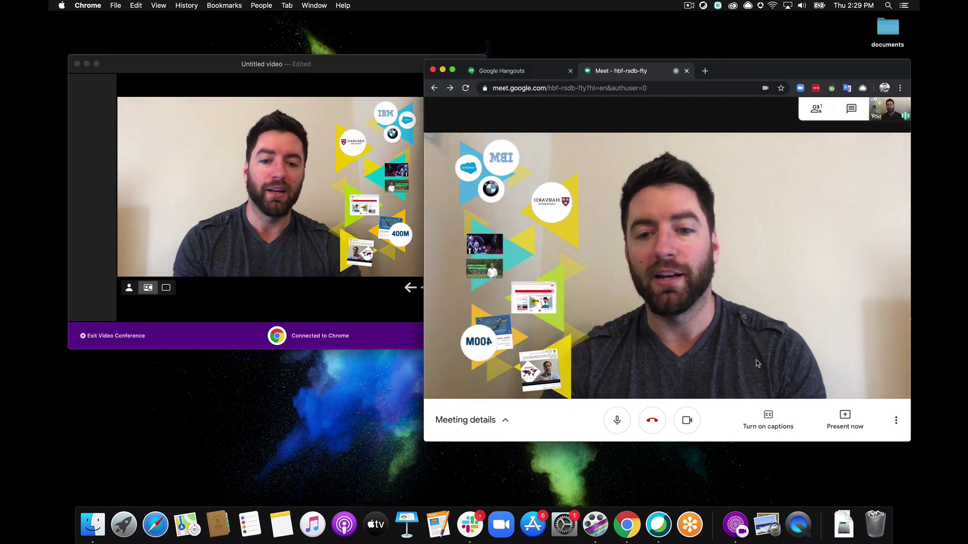
Change the Meet call's camera to the built-in FaceTime HD Camera
click(895, 422)
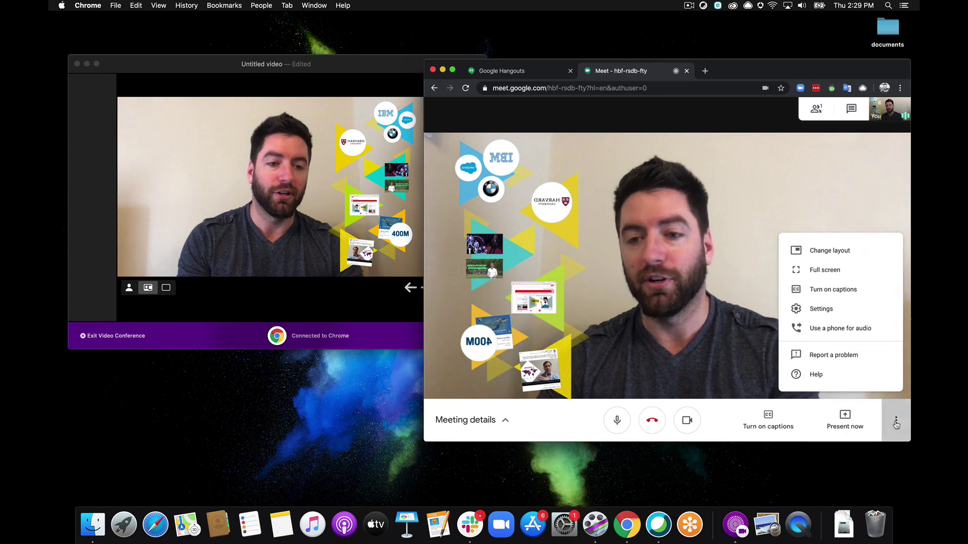
click(858, 310)
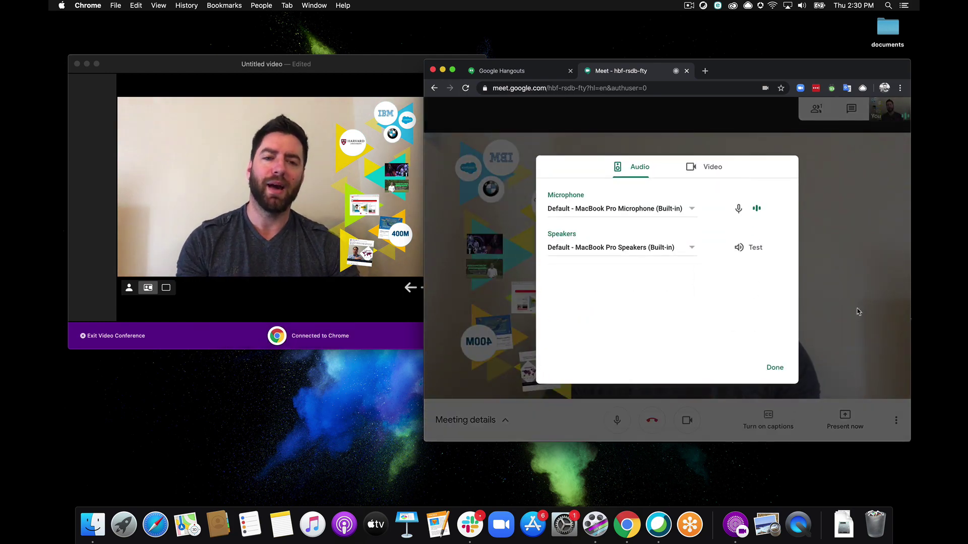
click(730, 171)
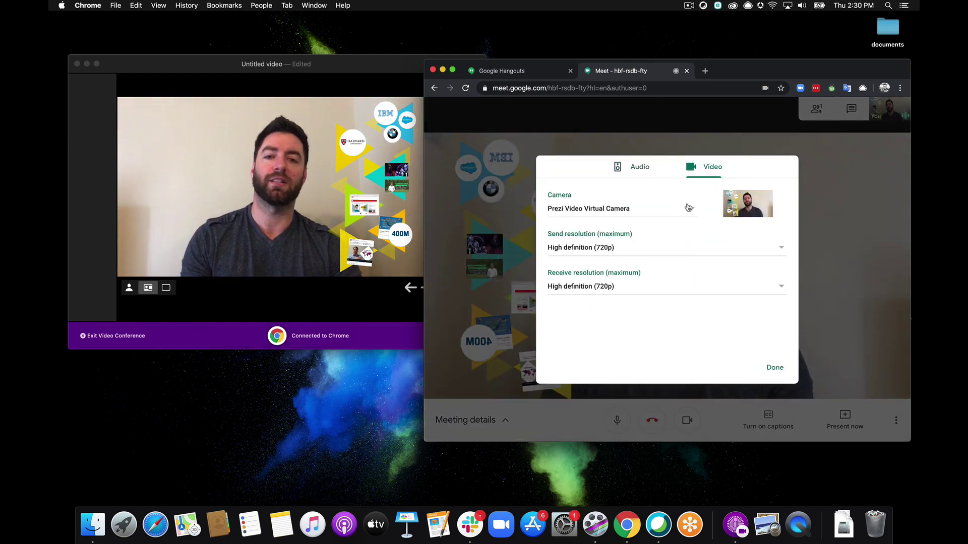
click(688, 207)
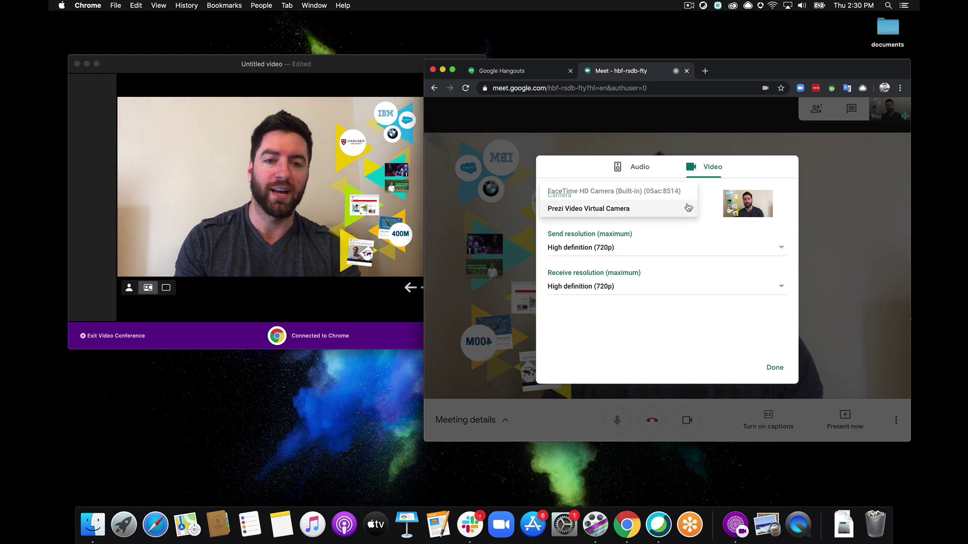
click(662, 194)
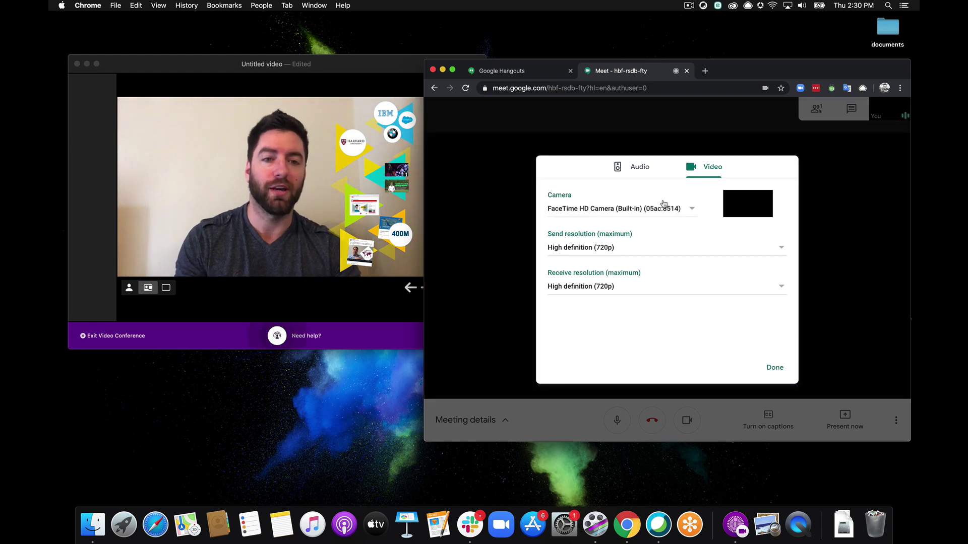
click(772, 367)
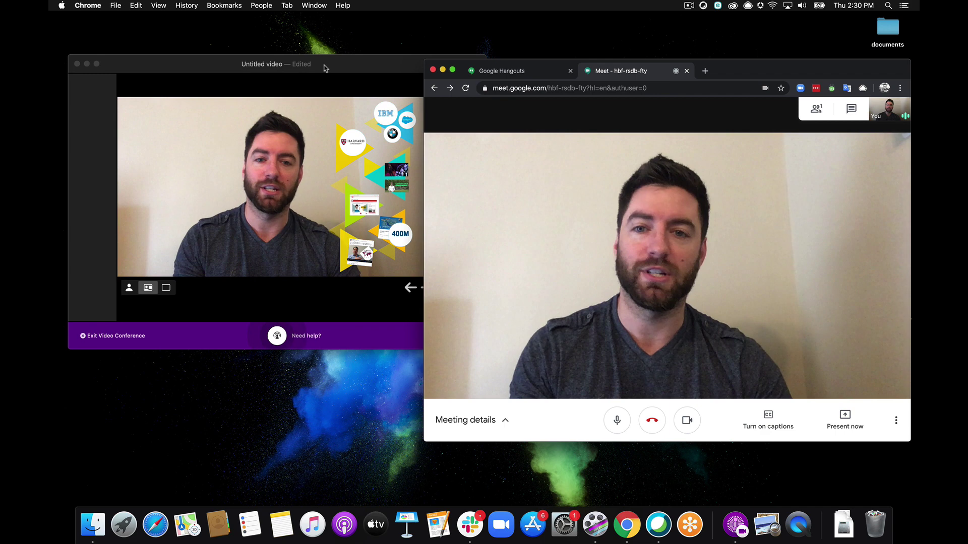
Exit video conference mode, close the untitled Prezi video without saving, and leave the Meet call
click(323, 65)
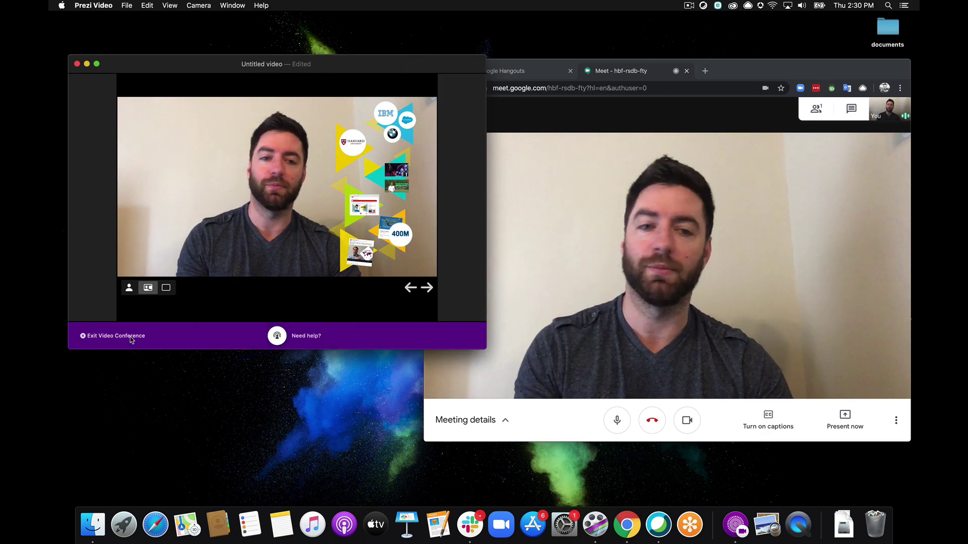
click(113, 336)
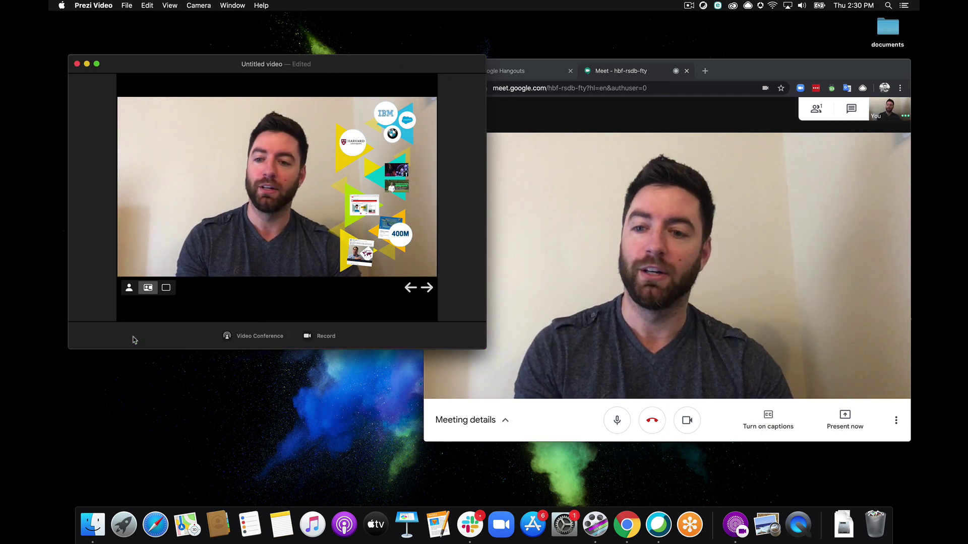
click(76, 64)
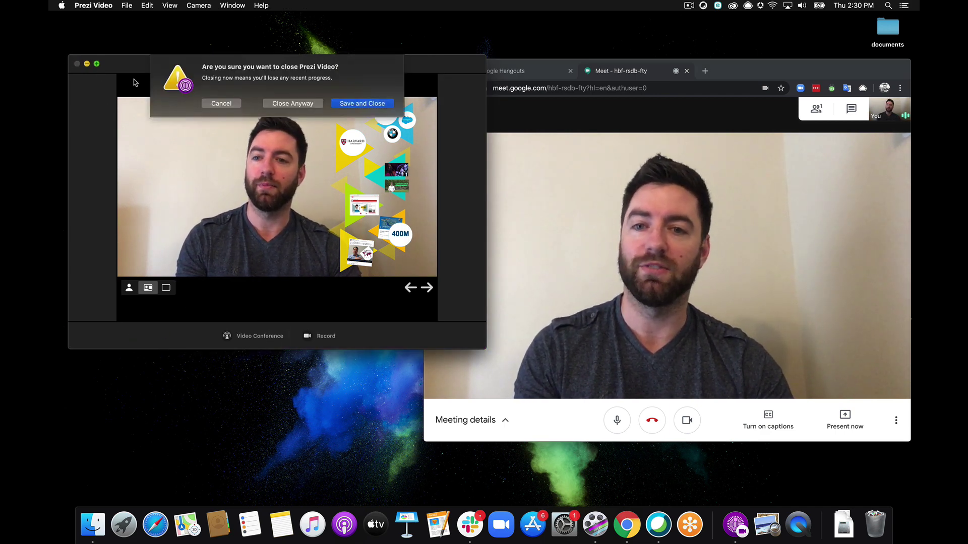
click(293, 103)
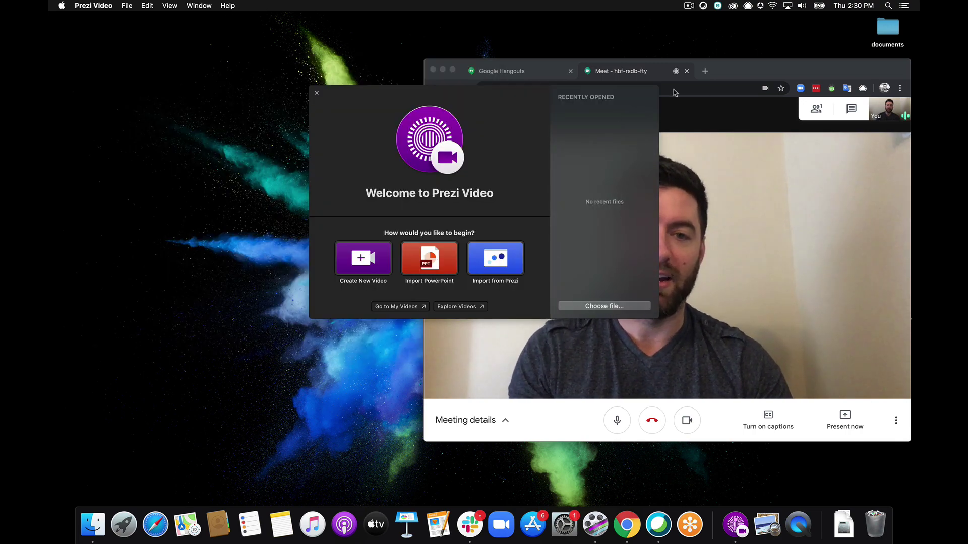
click(620, 378)
click(652, 420)
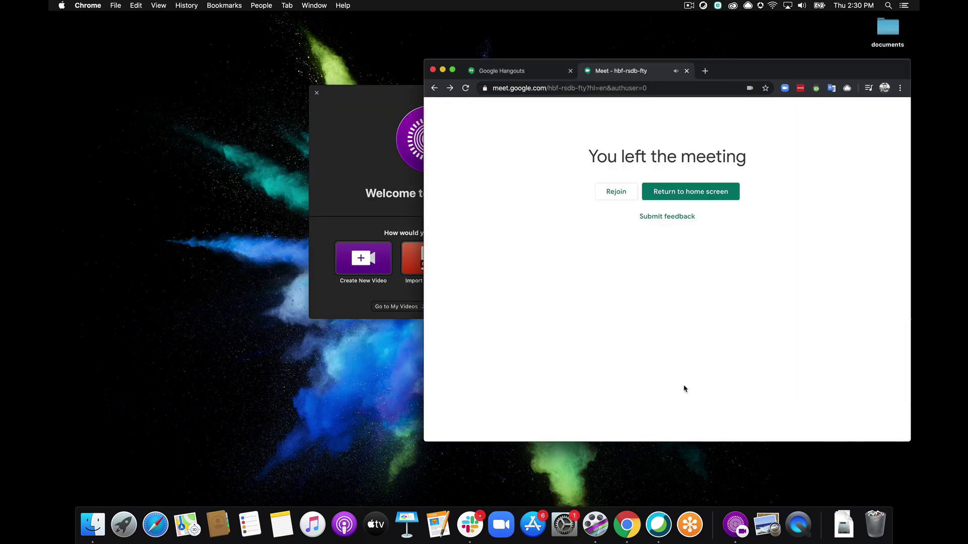